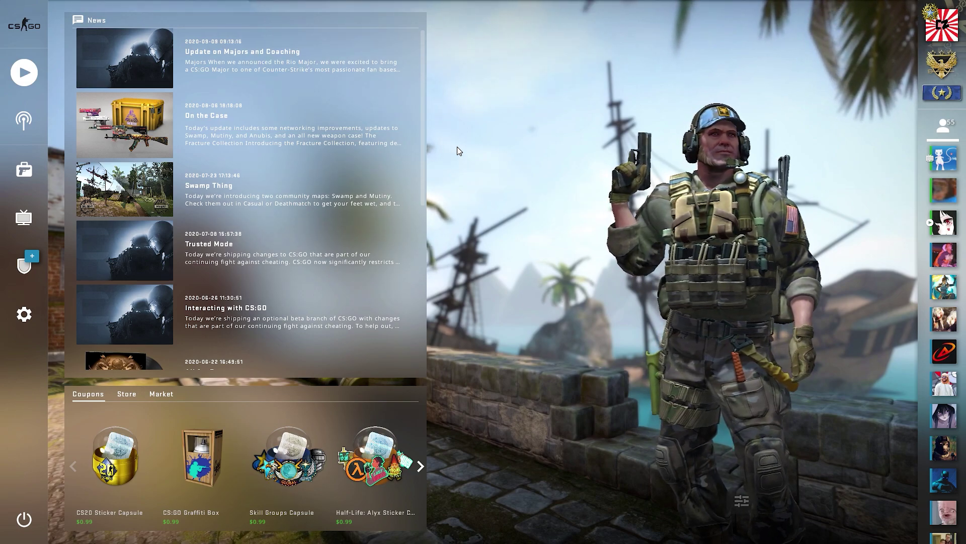
# - Bring up the Steam overlay over CS:GO (Shift+Tab) and go to its Settings
pyautogui.hotkey('shift', 'Tab')
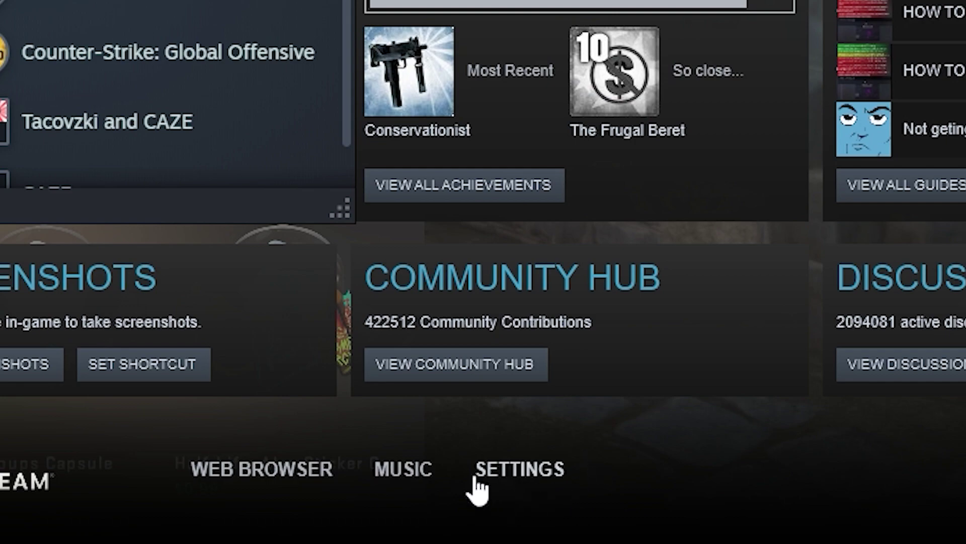
pyautogui.click(513, 469)
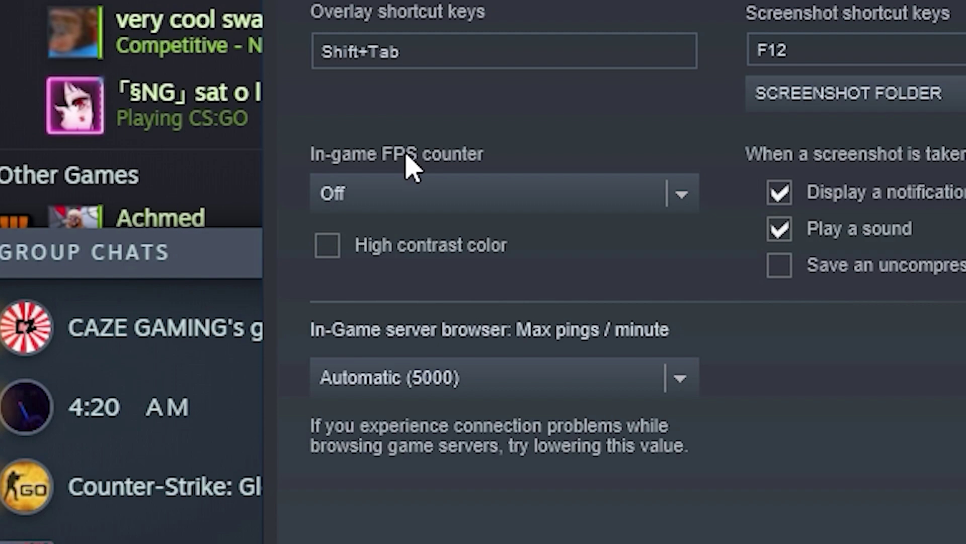
# - Set the in-game FPS counter position to Top-left in the In-Game settings
pyautogui.click(679, 198)
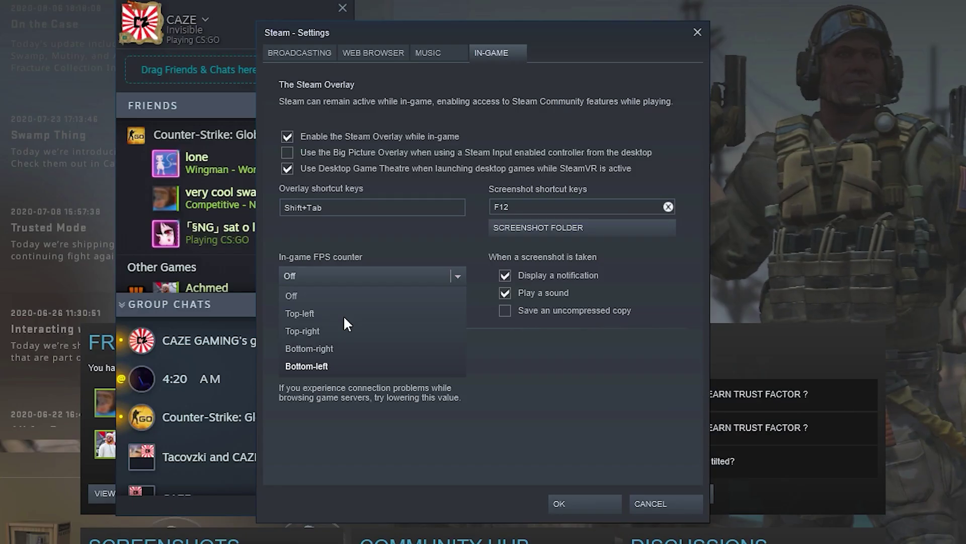
pyautogui.click(311, 317)
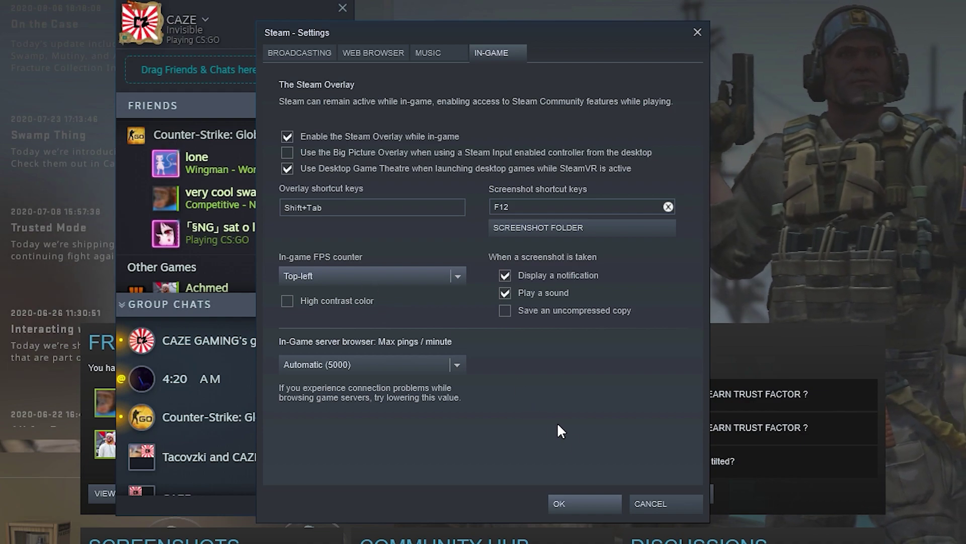
# - Confirm the settings with OK so the FPS readout appears on the CS:GO screen
pyautogui.click(568, 500)
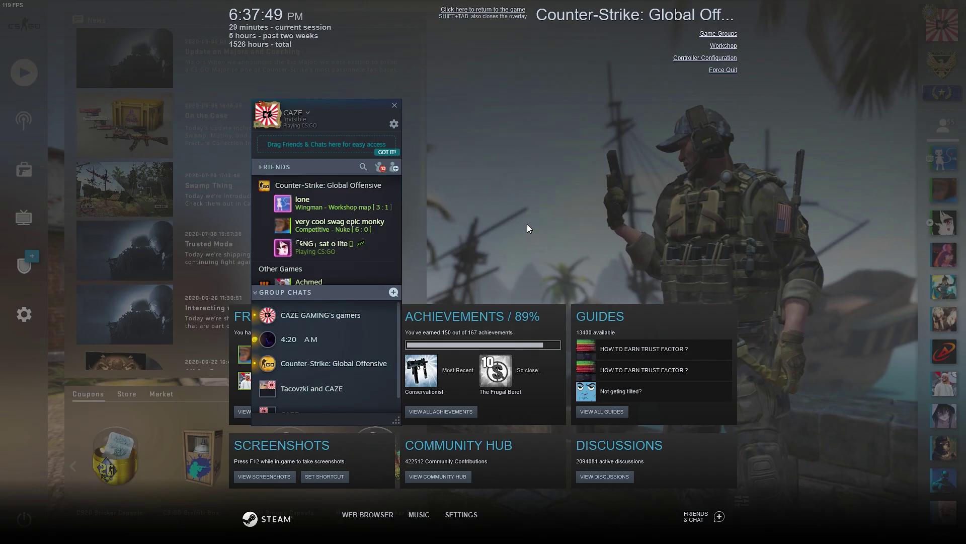